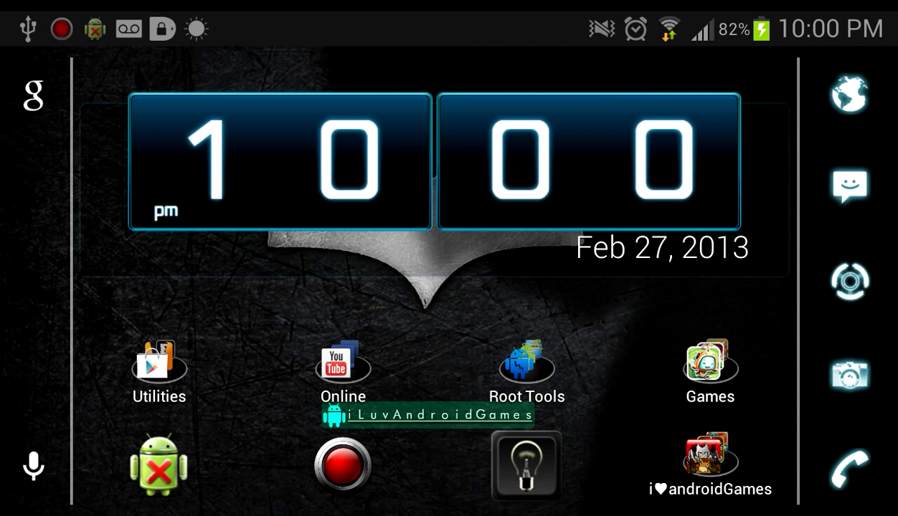
Turn off automatic time zone and set the time zone to Moscow (GMT+4:00)
{"action": "left_click", "coordinate": [846, 38]}
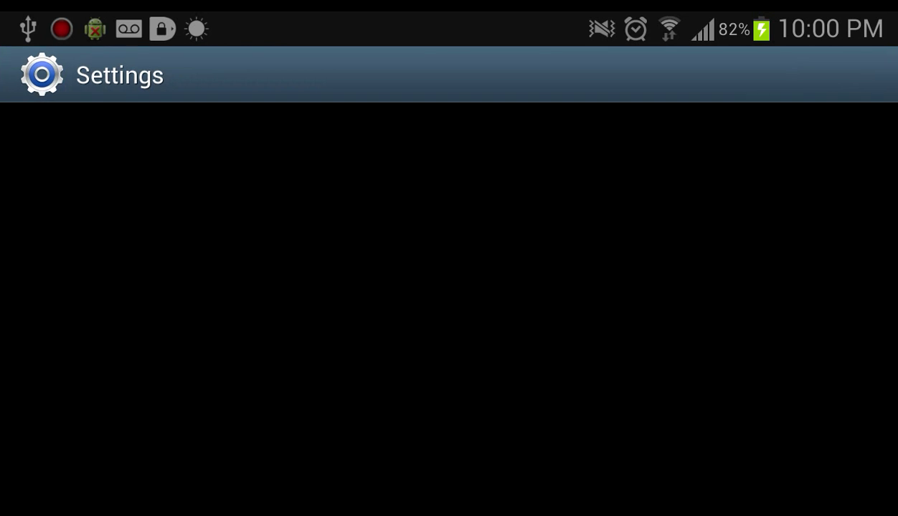
{"action": "scroll", "coordinate": [737, 352], "scroll_direction": "down", "scroll_amount": 15}
{"action": "left_click", "coordinate": [738, 199]}
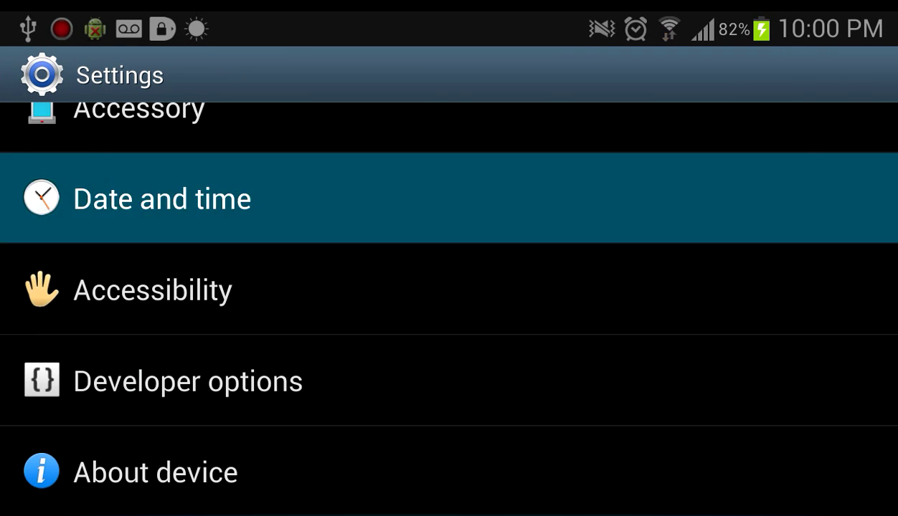
{"action": "scroll", "coordinate": [127, 220], "scroll_direction": "down", "scroll_amount": 2}
{"action": "left_click", "coordinate": [850, 230]}
{"action": "left_click", "coordinate": [201, 322]}
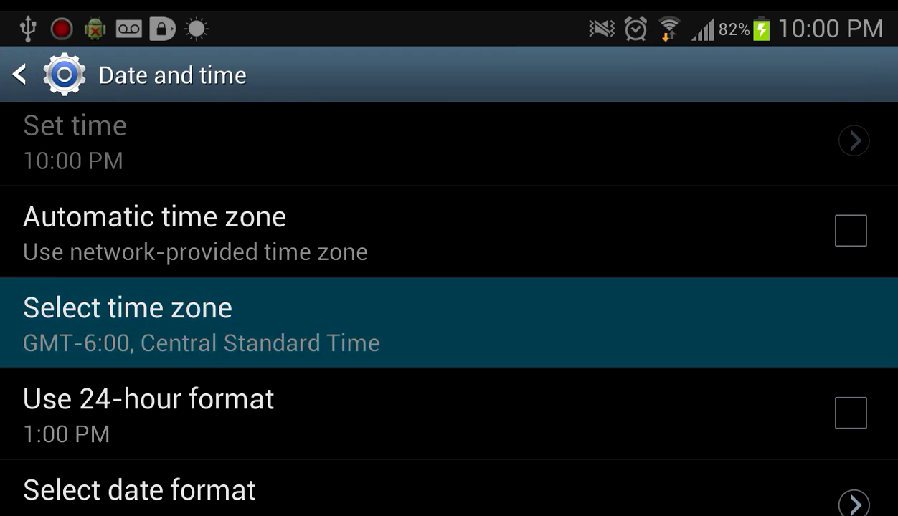
{"action": "scroll", "coordinate": [448, 309], "scroll_direction": "down", "scroll_amount": 15}
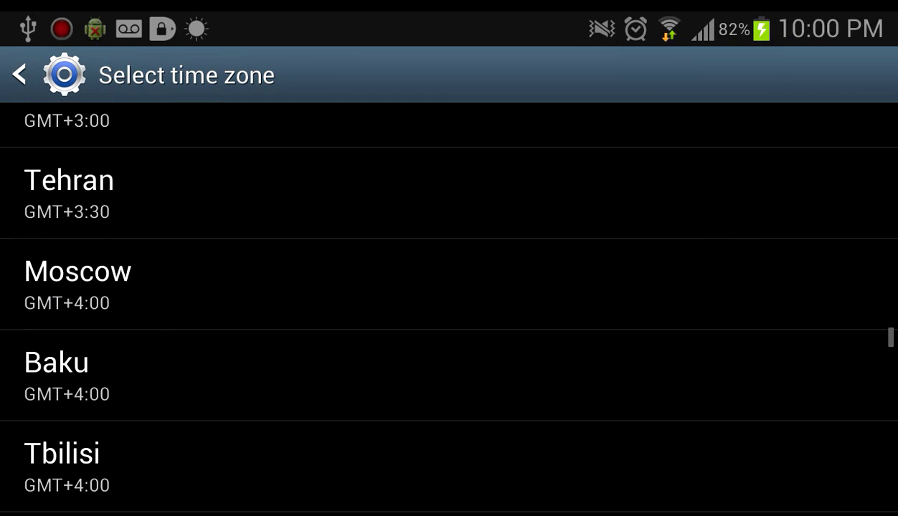
{"action": "left_click", "coordinate": [78, 285]}
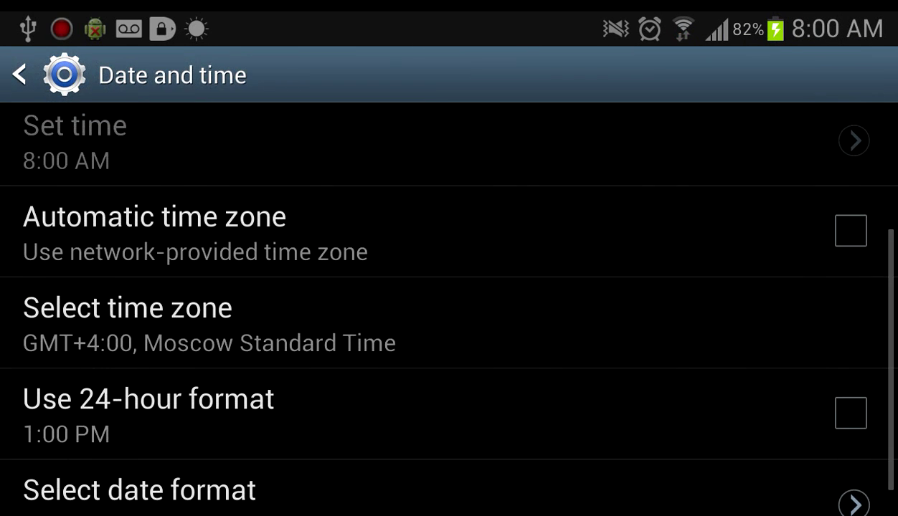
Launch Freedom from the Root Tools folder on the home screen
{"action": "key", "text": "Home"}
{"action": "left_click", "coordinate": [527, 361]}
{"action": "left_click", "coordinate": [317, 301]}
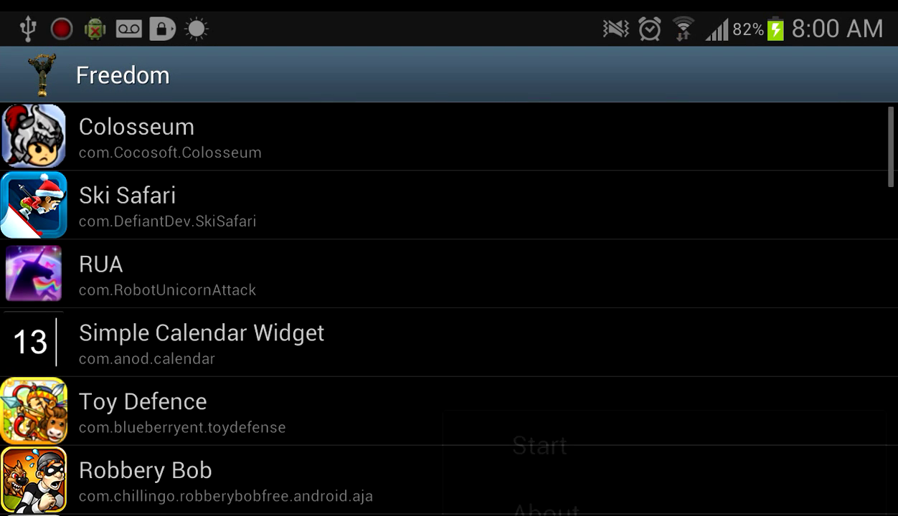
Start the Freedom service and launch Jetpack Joyride from Freedom's list of apps
{"action": "left_click", "coordinate": [524, 430]}
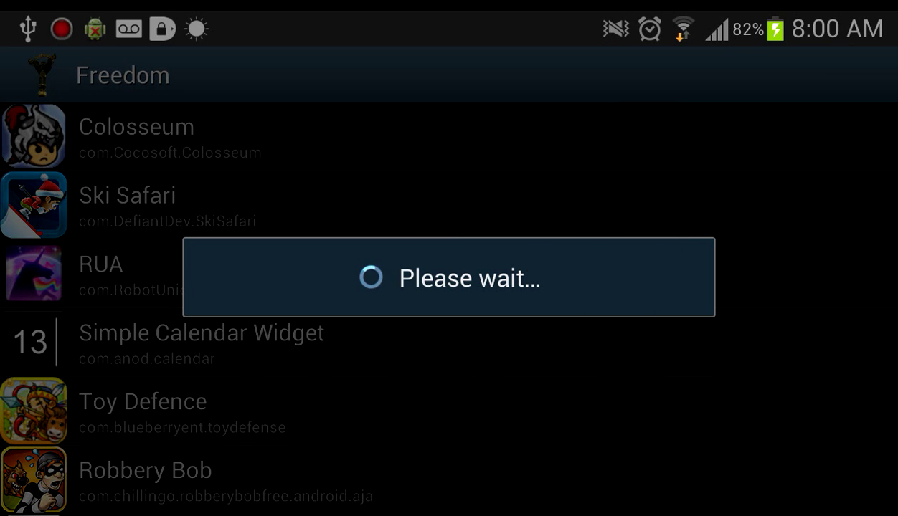
{"action": "scroll", "coordinate": [449, 301], "scroll_direction": "down", "scroll_amount": 5}
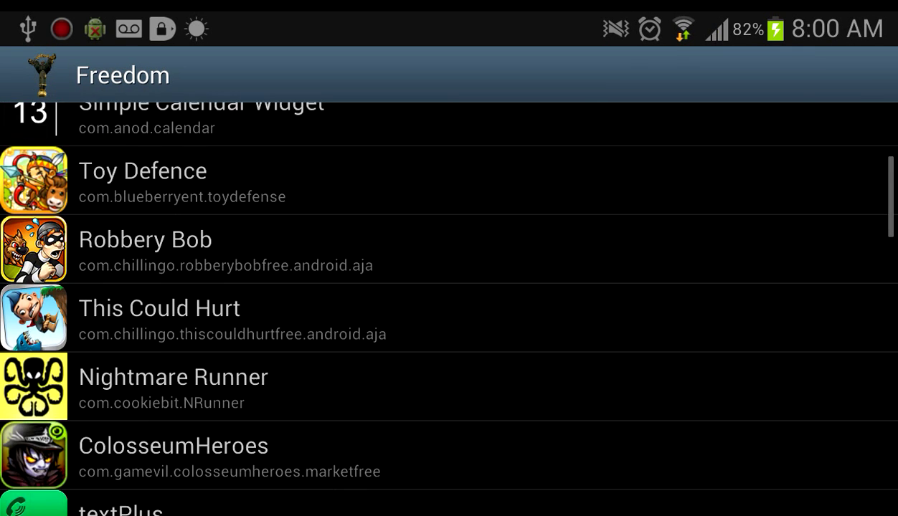
{"action": "scroll", "coordinate": [448, 308], "scroll_direction": "down", "scroll_amount": 5}
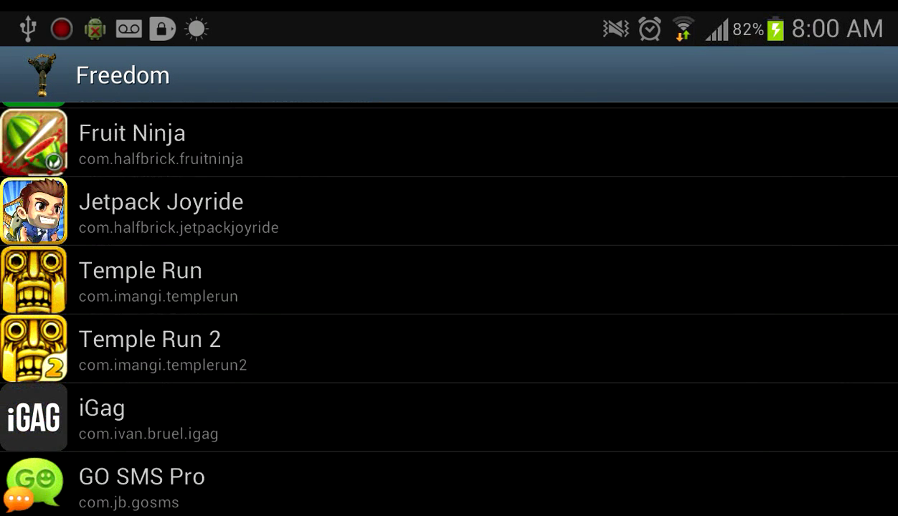
{"action": "left_click", "coordinate": [431, 211]}
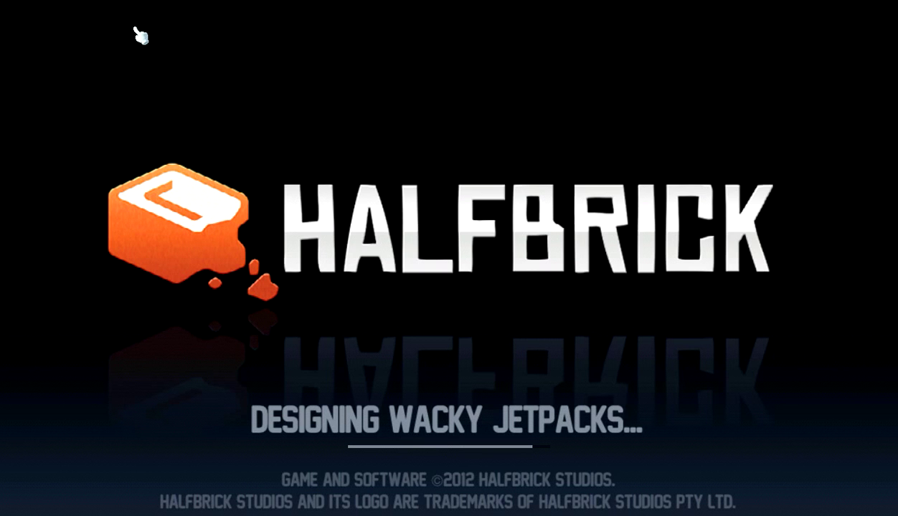
Once Jetpack Joyride reaches its title screen, go to Android Settings through the notification shade
{"action": "left_click_drag", "start_coordinate": [113, 13], "coordinate": [113, 466]}
{"action": "left_click_drag", "start_coordinate": [287, 115], "coordinate": [511, 115]}
{"action": "left_click", "coordinate": [847, 39]}
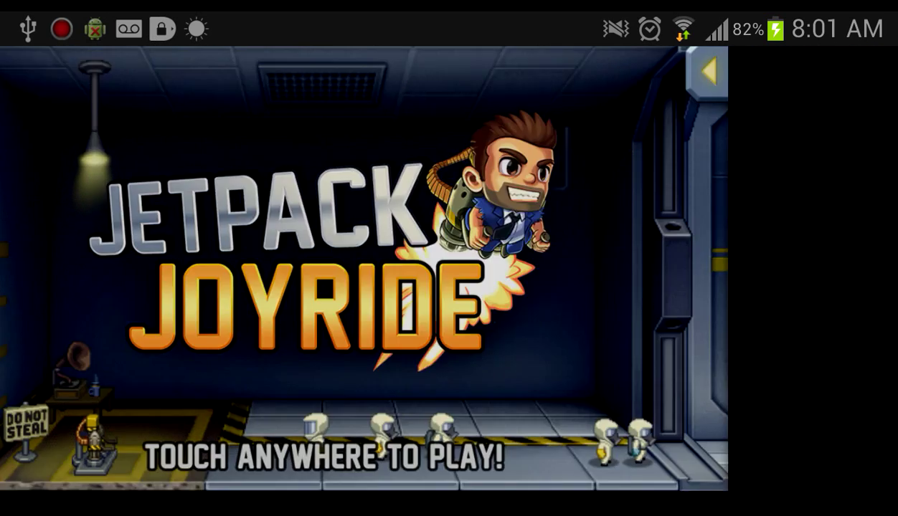
{"action": "scroll", "coordinate": [734, 334], "scroll_direction": "up", "scroll_amount": 10}
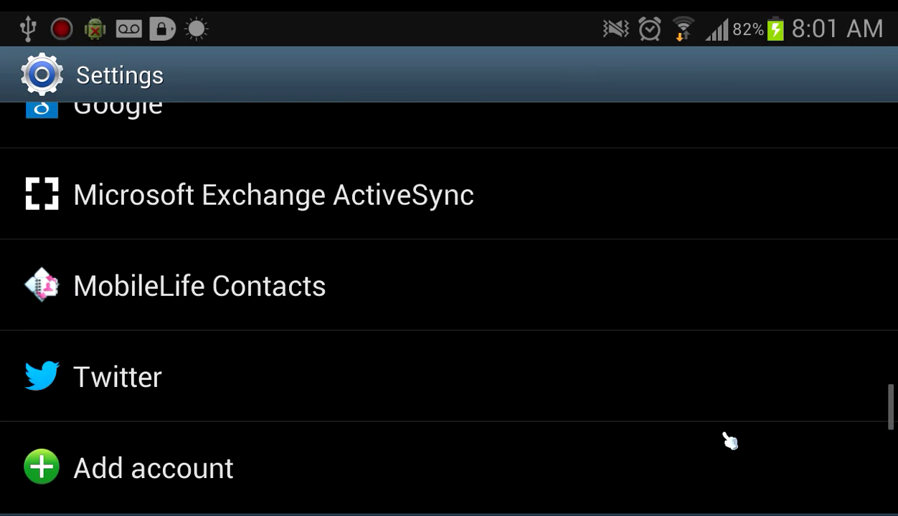
Open the Application manager and switch to its ALL apps list
{"action": "scroll", "coordinate": [449, 308], "scroll_direction": "up", "scroll_amount": 5}
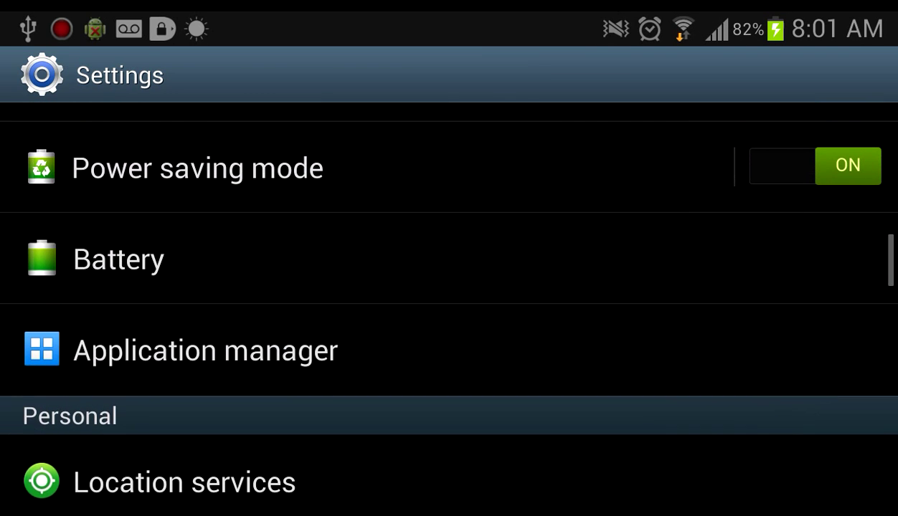
{"action": "left_click", "coordinate": [206, 350]}
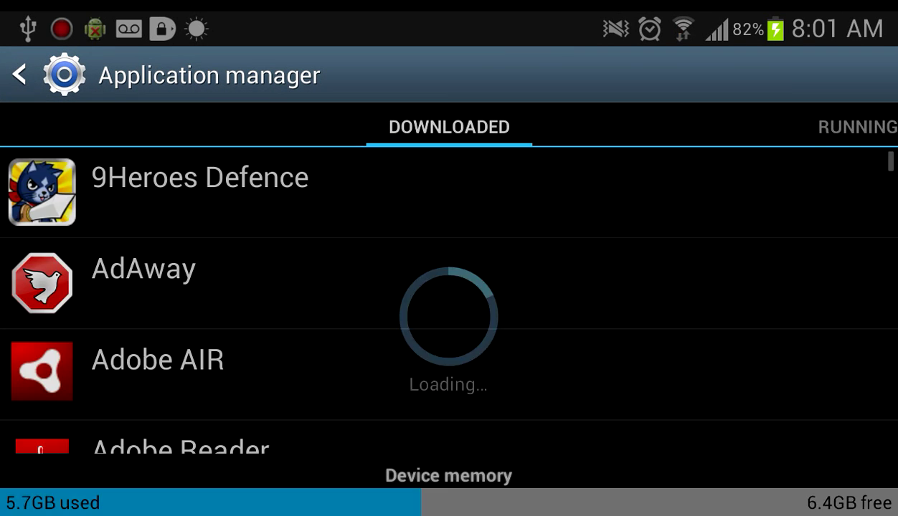
{"action": "left_click_drag", "start_coordinate": [304, 347], "coordinate": [241, 337]}
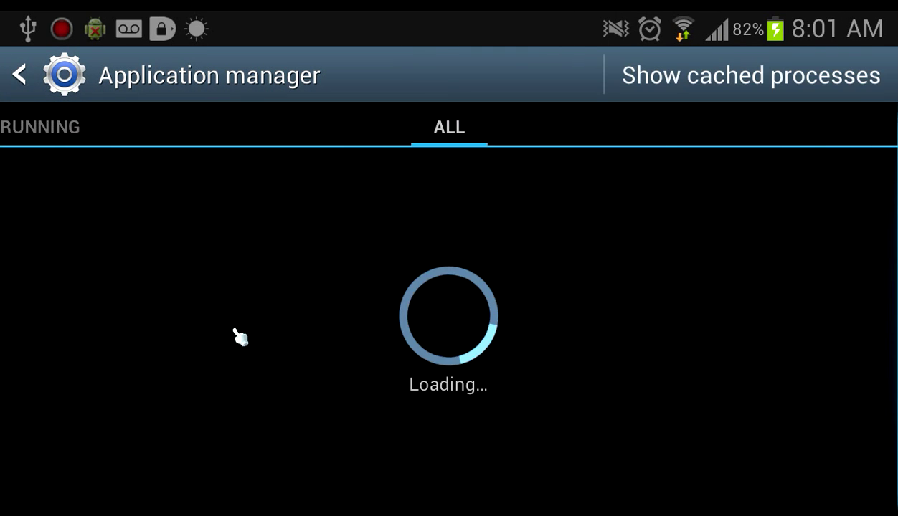
Scroll down to Google Play Store and open its App info page (version 3.10.14)
{"action": "left_click_drag", "start_coordinate": [93, 430], "coordinate": [84, 147]}
{"action": "scroll", "coordinate": [93, 301], "scroll_direction": "down", "scroll_amount": 15}
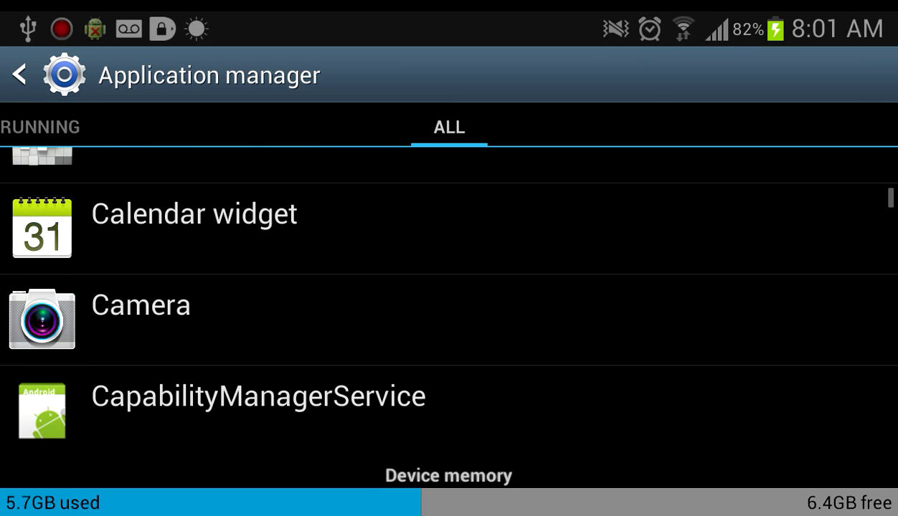
{"action": "scroll", "coordinate": [107, 215], "scroll_direction": "down", "scroll_amount": 15}
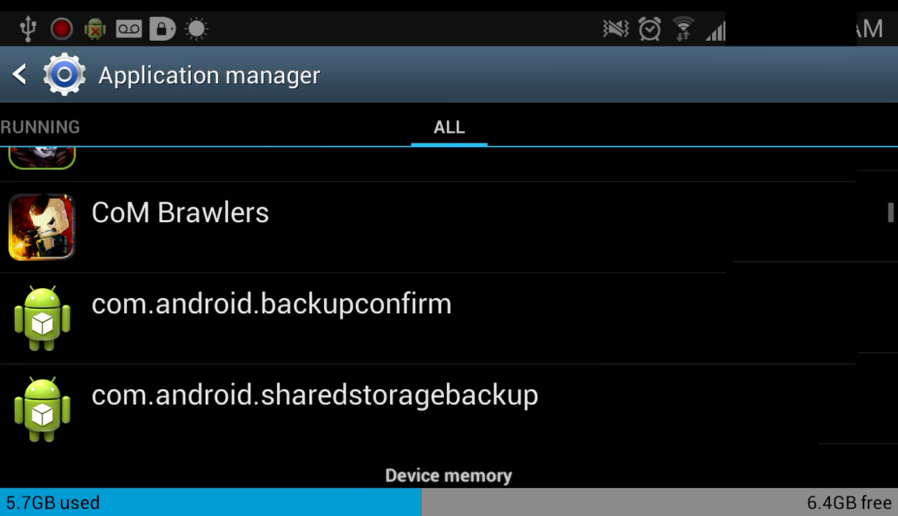
{"action": "scroll", "coordinate": [97, 233], "scroll_direction": "down", "scroll_amount": 15}
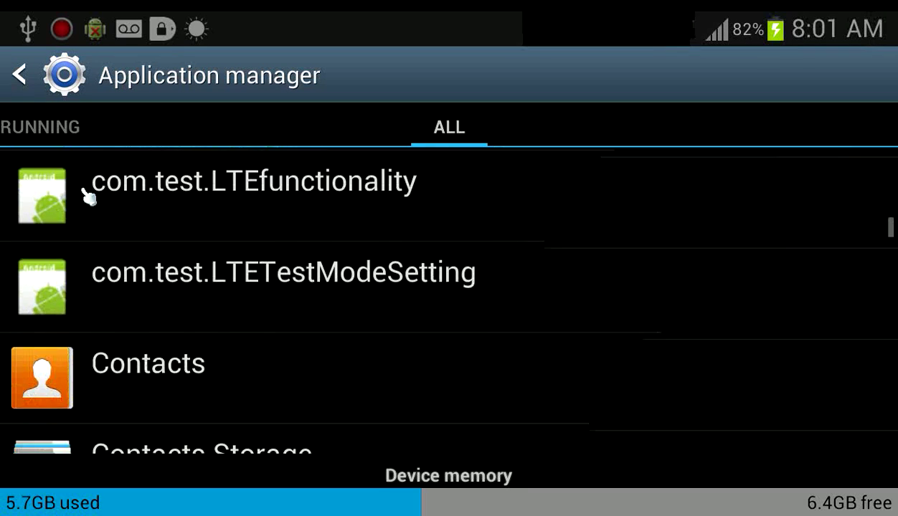
{"action": "scroll", "coordinate": [89, 294], "scroll_direction": "down", "scroll_amount": 15}
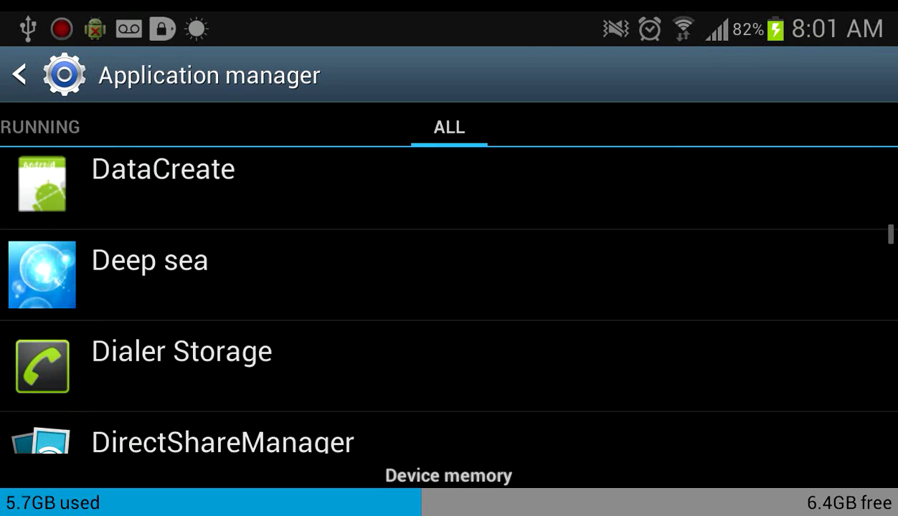
{"action": "scroll", "coordinate": [89, 294], "scroll_direction": "down", "scroll_amount": 15}
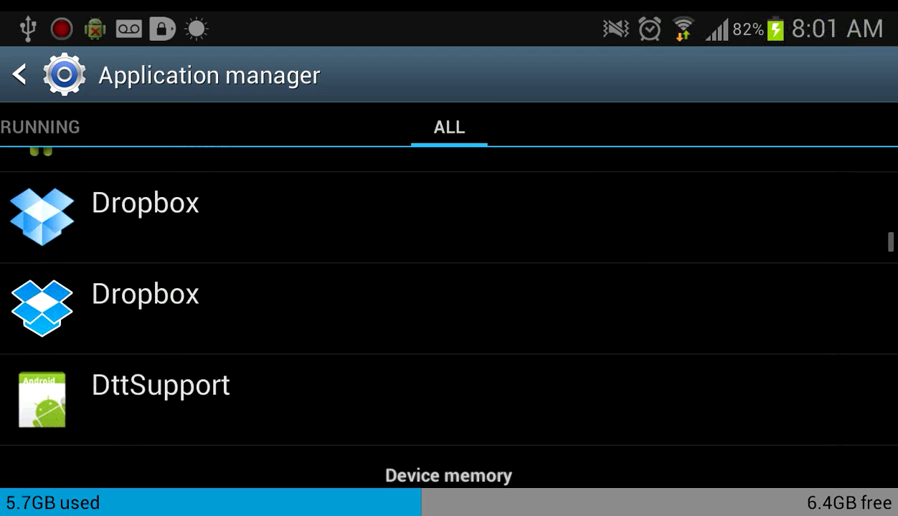
{"action": "scroll", "coordinate": [94, 228], "scroll_direction": "down", "scroll_amount": 8}
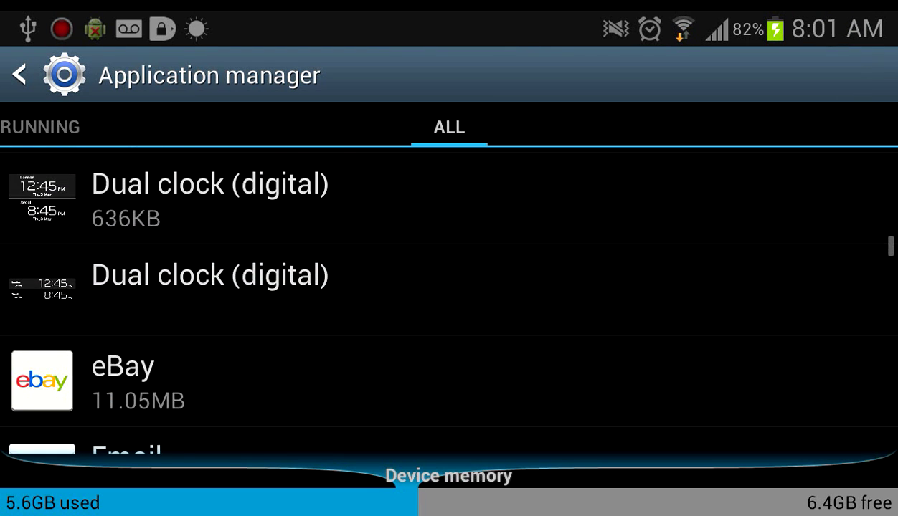
{"action": "scroll", "coordinate": [81, 190], "scroll_direction": "down", "scroll_amount": 5}
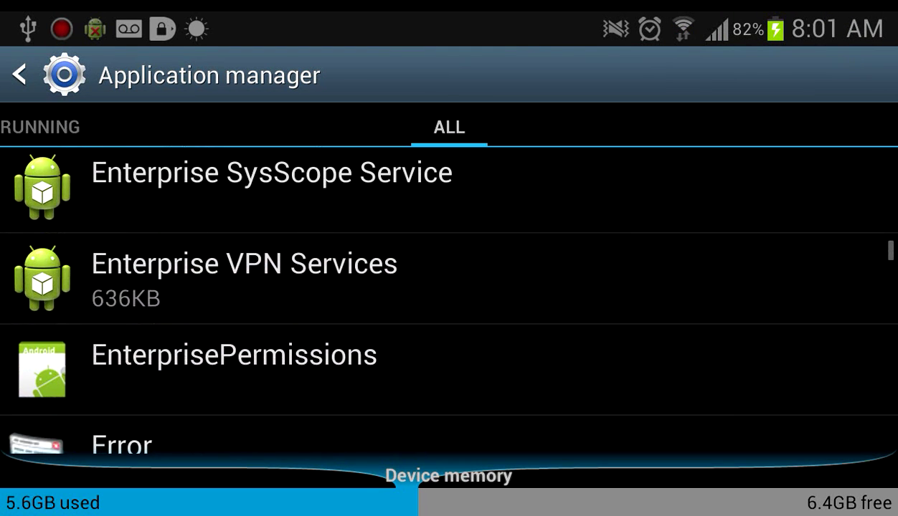
{"action": "scroll", "coordinate": [67, 223], "scroll_direction": "down", "scroll_amount": 8}
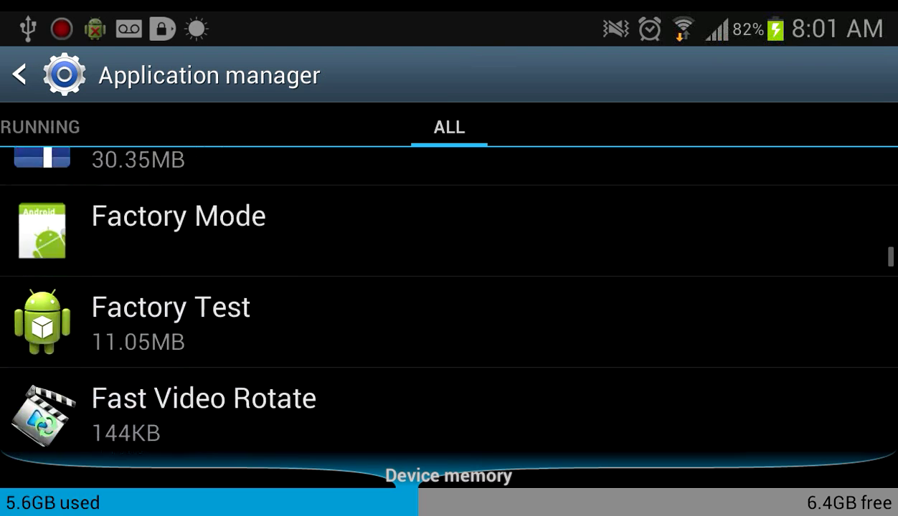
{"action": "scroll", "coordinate": [717, 295], "scroll_direction": "down", "scroll_amount": 10}
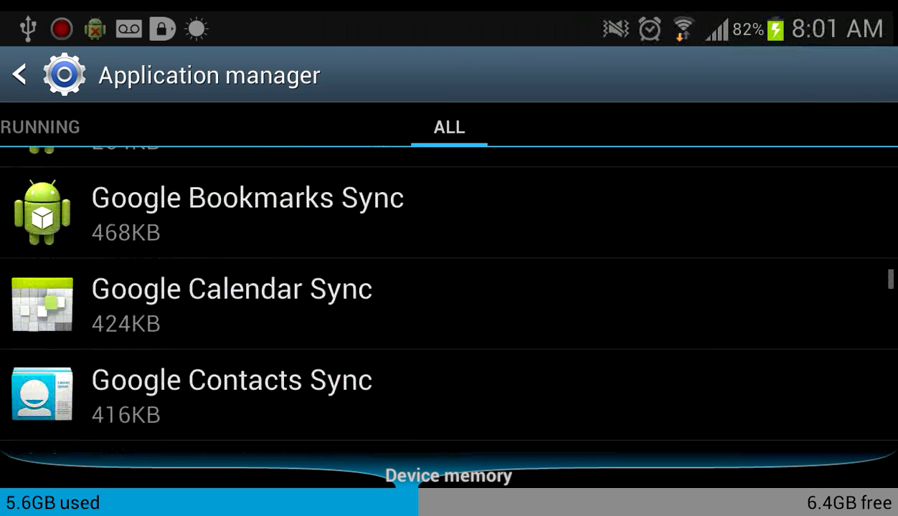
{"action": "scroll", "coordinate": [726, 291], "scroll_direction": "down", "scroll_amount": 5}
{"action": "scroll", "coordinate": [678, 287], "scroll_direction": "up", "scroll_amount": 1}
{"action": "left_click", "coordinate": [678, 287]}
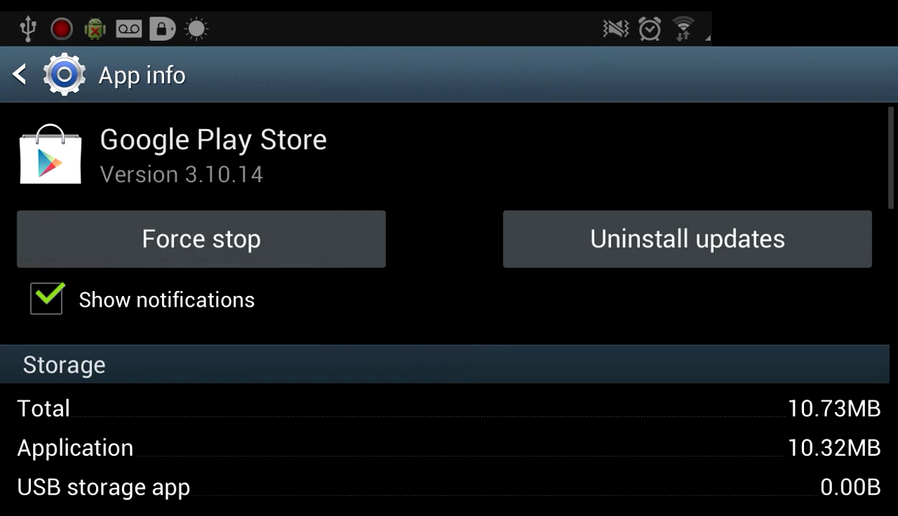
Uninstall Google Play Store's updates and confirm replacing it with the factory version
{"action": "left_click", "coordinate": [687, 239]}
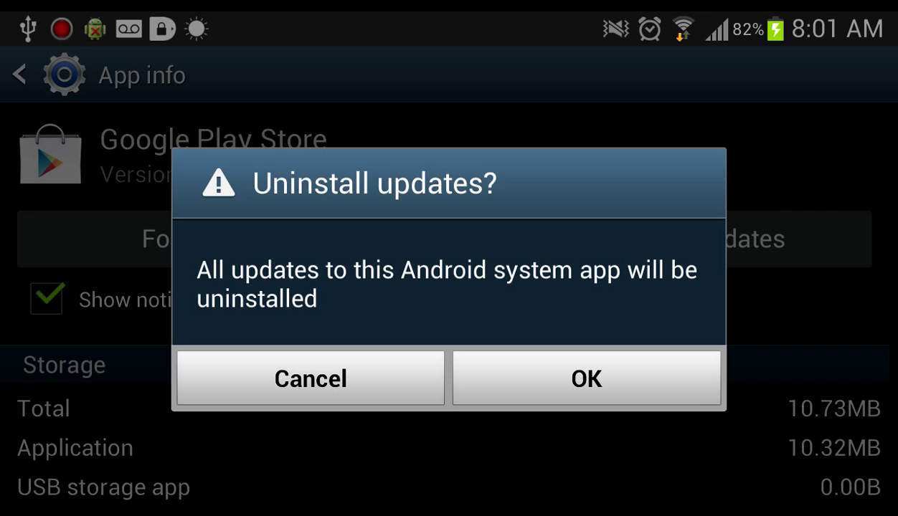
{"action": "left_click", "coordinate": [637, 373]}
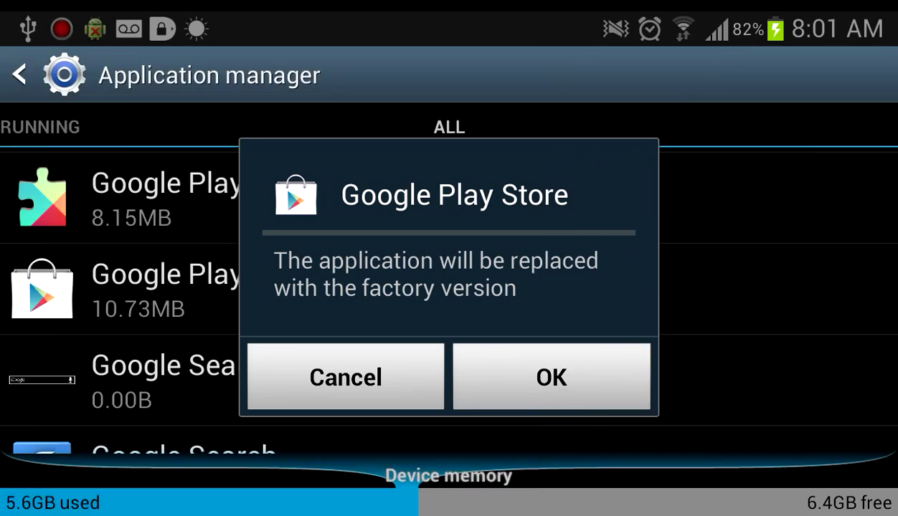
{"action": "left_click", "coordinate": [551, 377]}
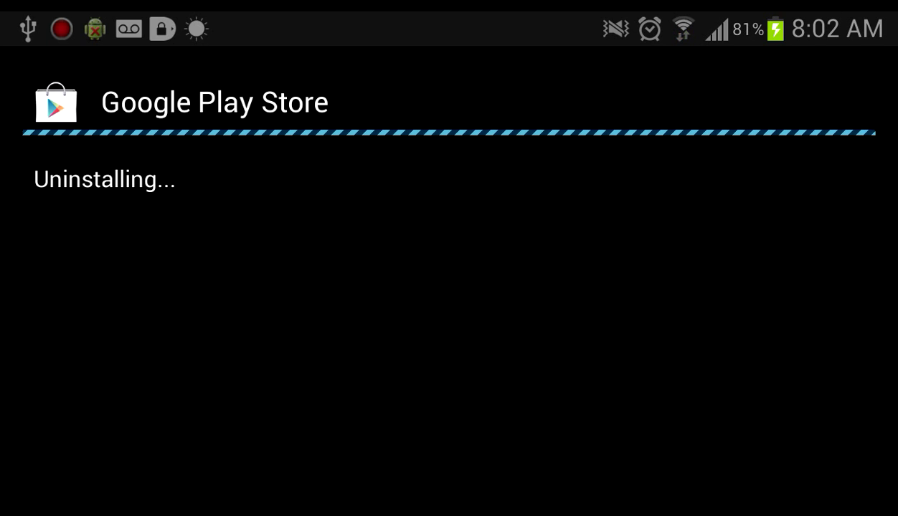
Dismiss the uninstall notice and return to Jetpack Joyride through Recent apps
{"action": "left_click", "coordinate": [449, 483]}
{"action": "key", "text": "super"}
{"action": "left_click", "coordinate": [786, 215]}
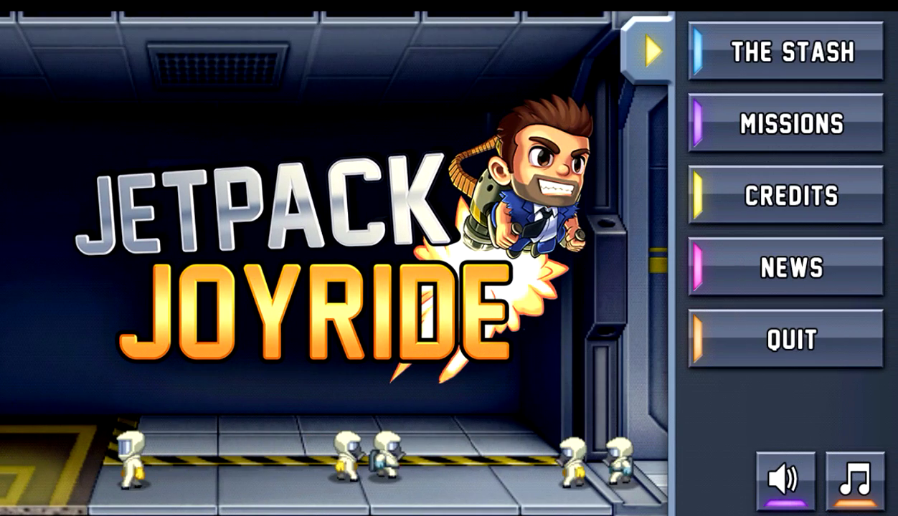
In THE STASH coin shop, start buying the $13.99 Coin Ultimate Pack
{"action": "left_click", "coordinate": [786, 52]}
{"action": "left_click", "coordinate": [731, 391]}
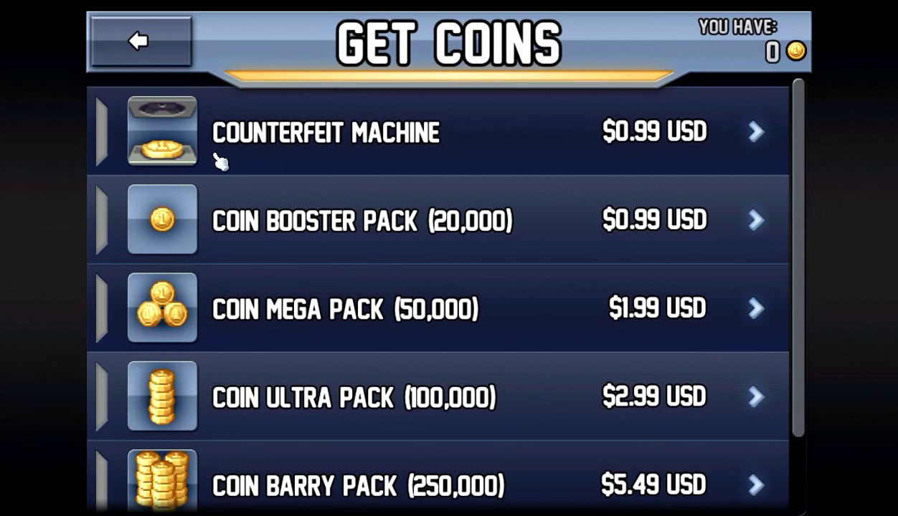
{"action": "scroll", "coordinate": [220, 160], "scroll_direction": "down", "scroll_amount": 2}
{"action": "left_click", "coordinate": [380, 472]}
{"action": "left_click", "coordinate": [711, 457]}
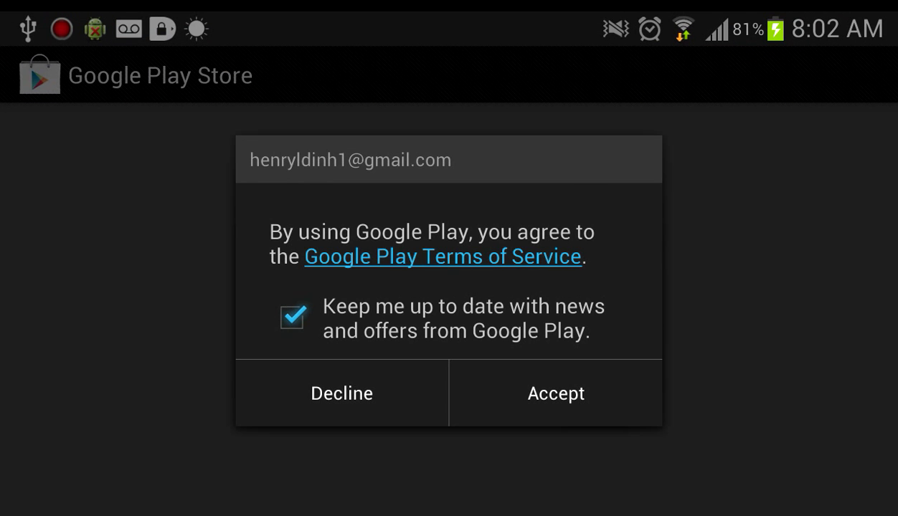
Accept Google Play's terms and buy the 1,000,000-coin pack using the FreeCard payment method
{"action": "left_click", "coordinate": [556, 393]}
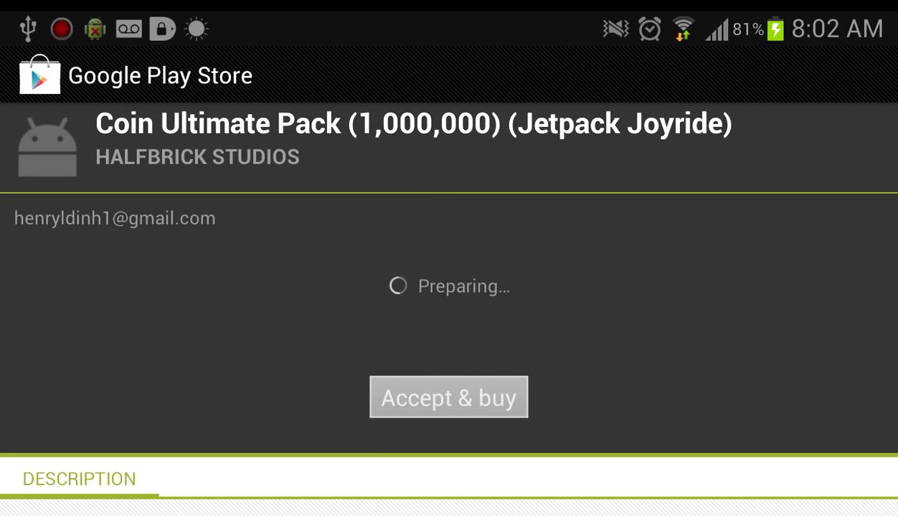
{"action": "left_click_drag", "start_coordinate": [133, 346], "coordinate": [131, 297]}
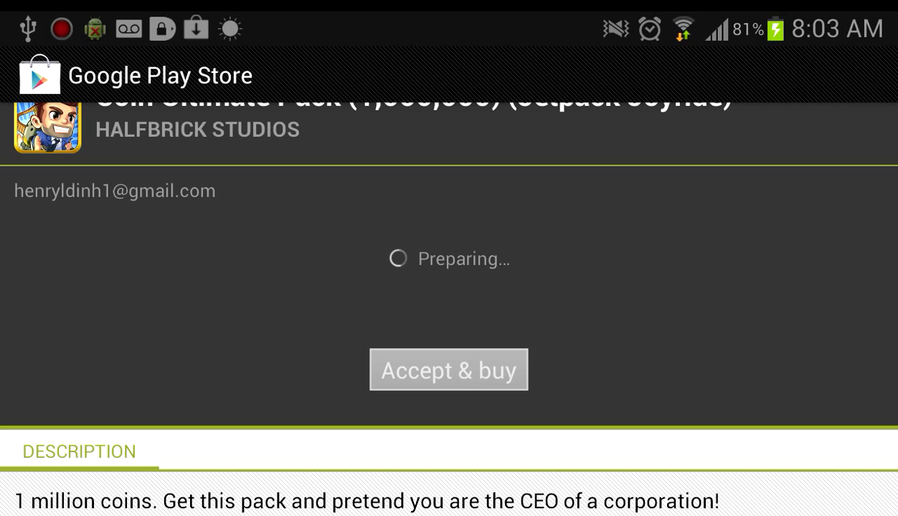
{"action": "left_click", "coordinate": [444, 229]}
{"action": "left_click", "coordinate": [144, 282]}
{"action": "left_click", "coordinate": [449, 370]}
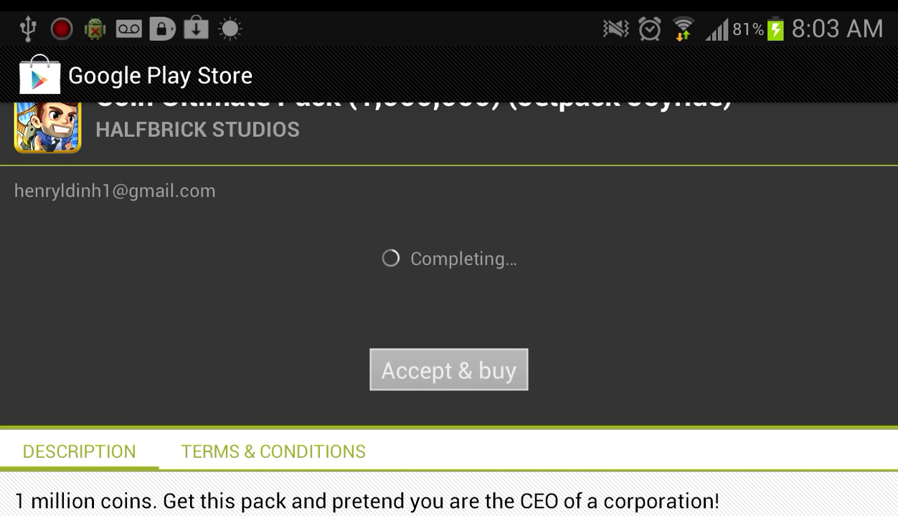